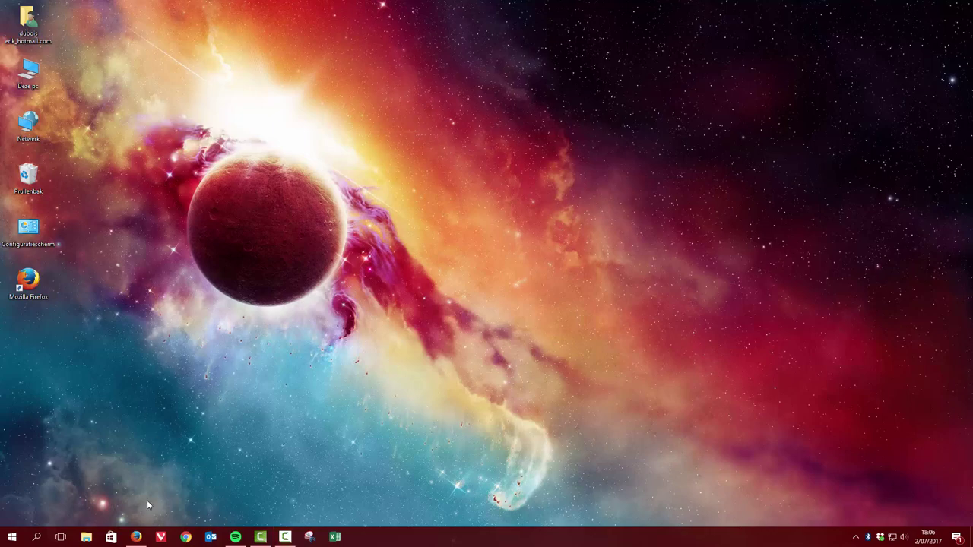
- Switch to Firefox, download the Windows version of UNetbootin from its homepage, save the file and minimize the browser
{"action": "left_click", "coordinate": [136, 536]}
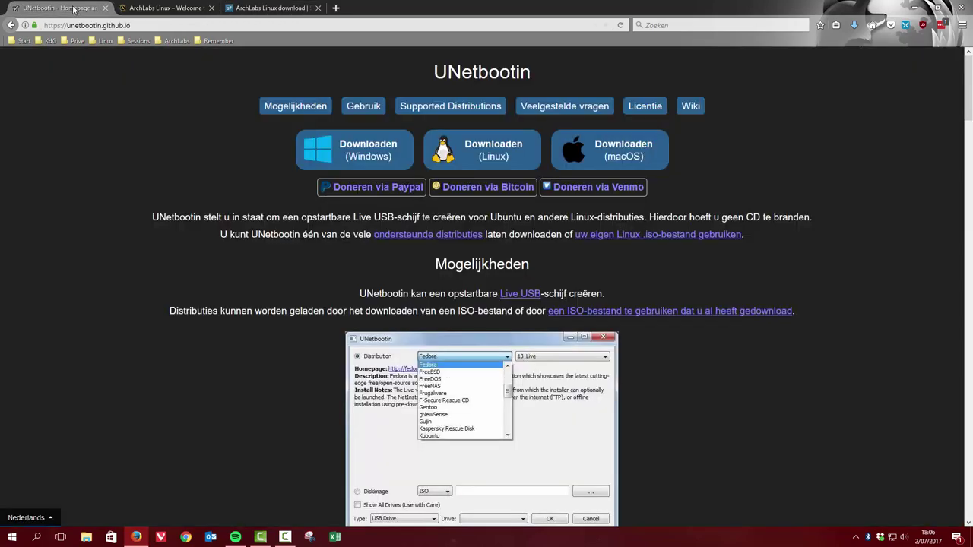
{"action": "left_click", "coordinate": [77, 10]}
{"action": "left_click", "coordinate": [370, 149]}
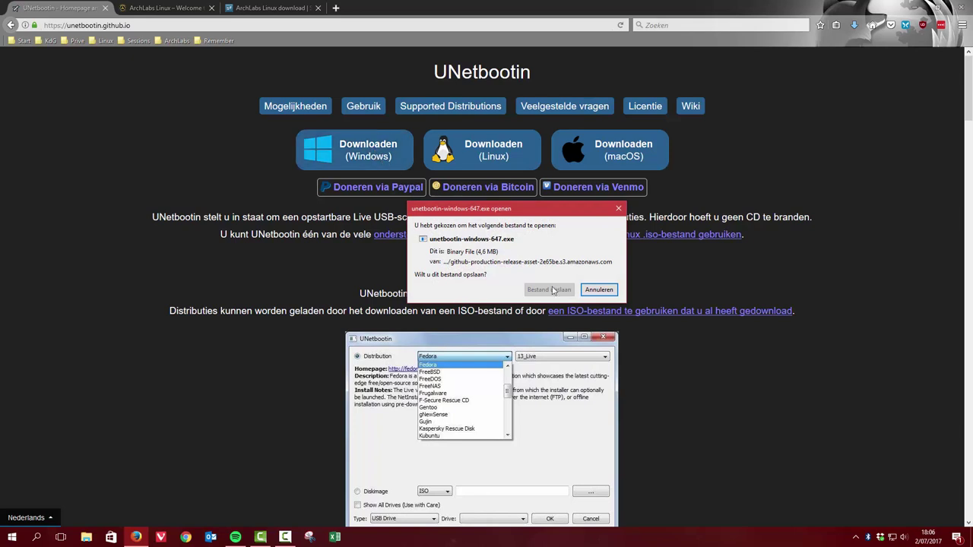
{"action": "left_click", "coordinate": [549, 291]}
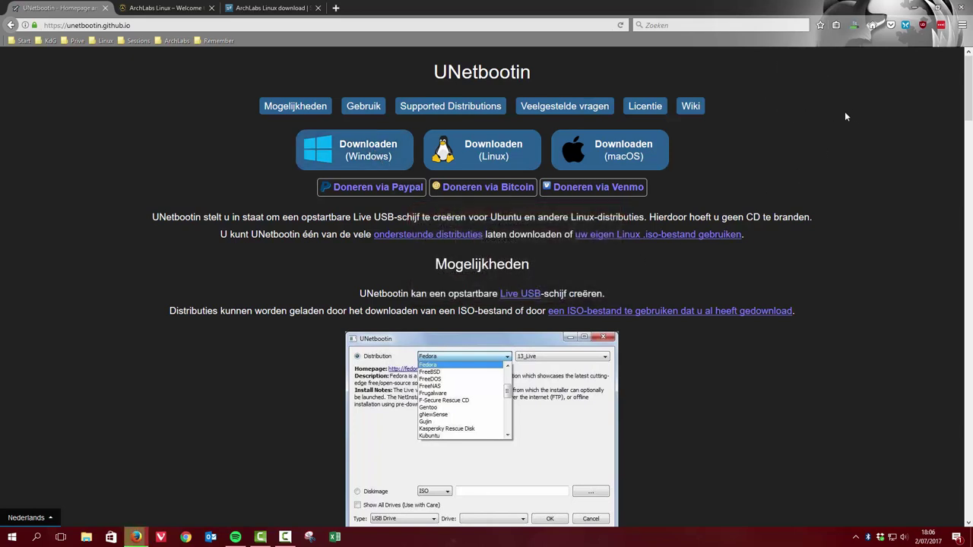
{"action": "left_click", "coordinate": [916, 9]}
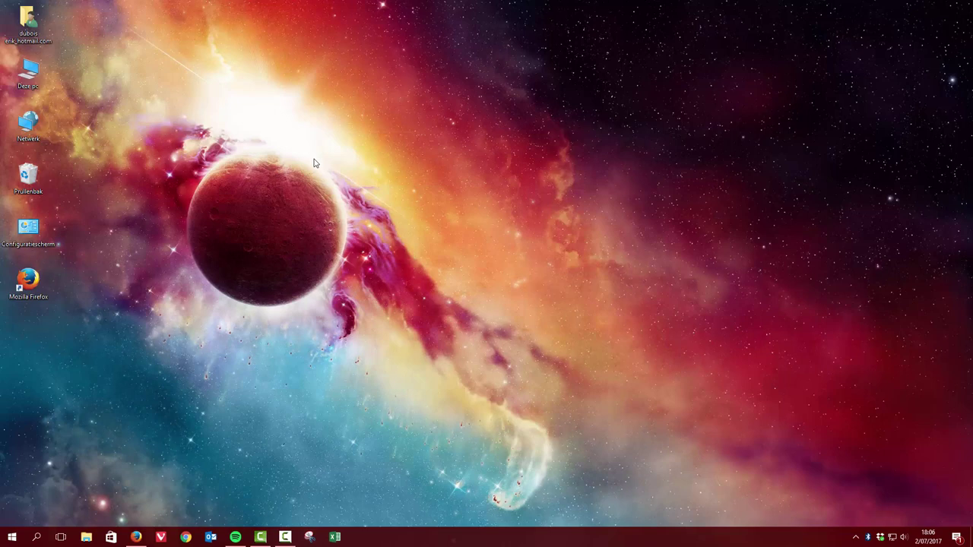
- Delete the duplicate unetbootin-windows-647(1).exe from the Downloads folder in File Explorer
{"action": "double_click", "coordinate": [28, 23]}
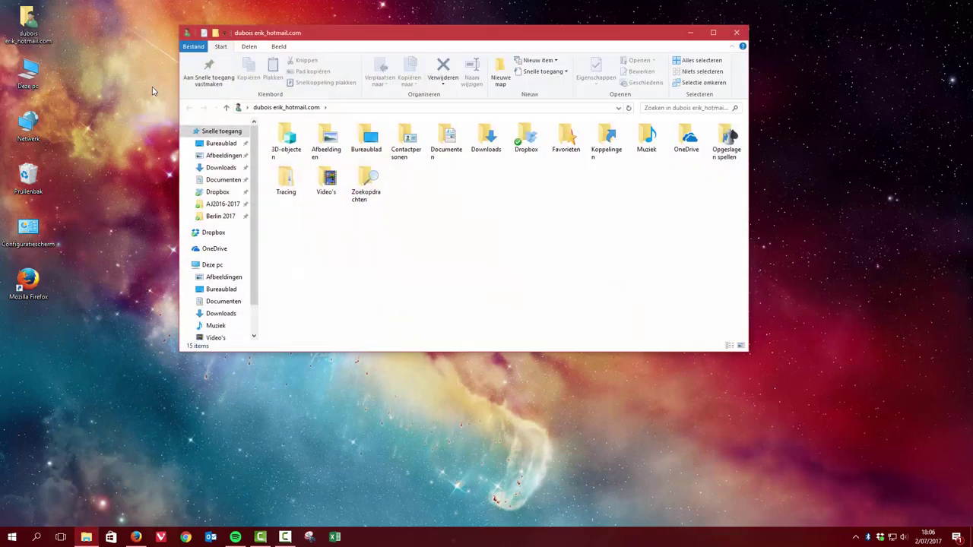
{"action": "left_click", "coordinate": [221, 167]}
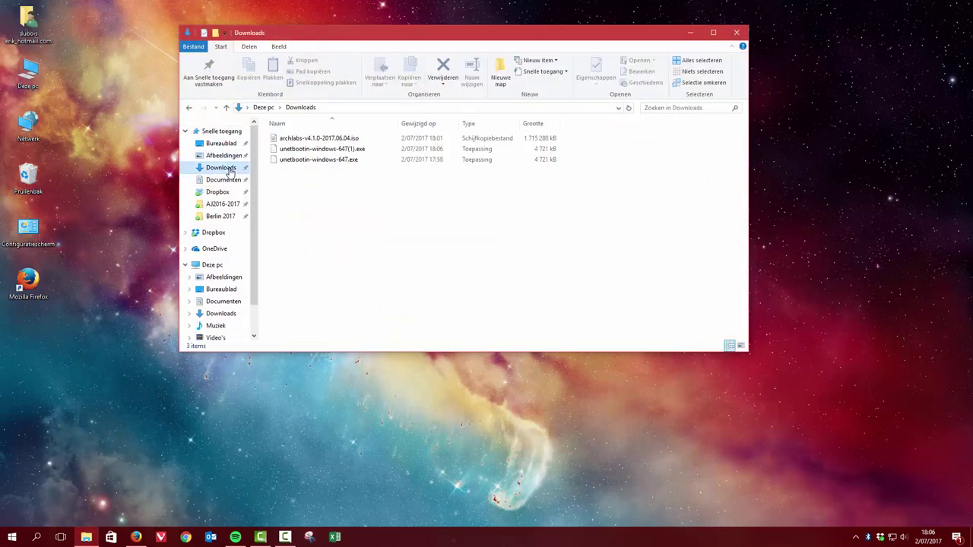
{"action": "left_click", "coordinate": [348, 149]}
{"action": "left_click", "coordinate": [443, 70]}
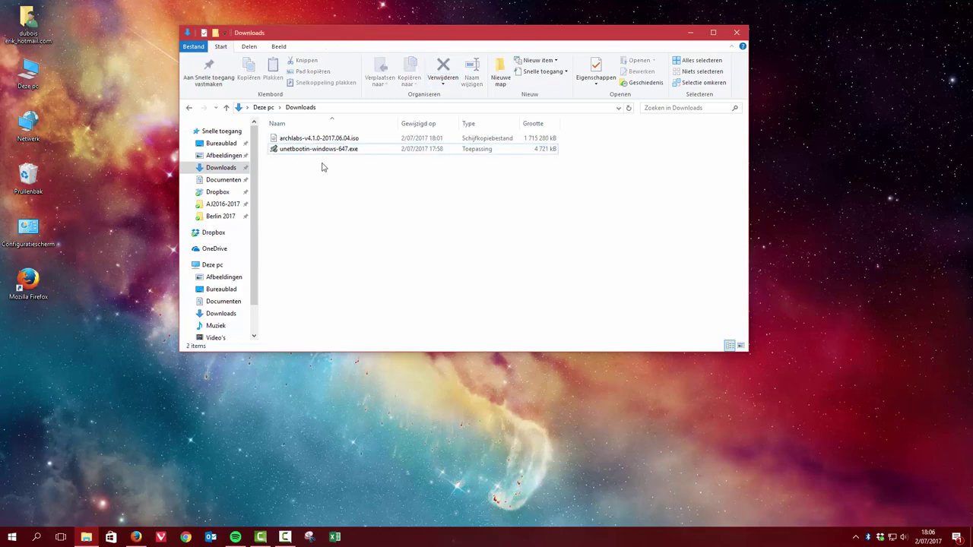
- Launch unetbootin-windows-647.exe and choose the disk image source with type ISO
{"action": "left_click", "coordinate": [325, 151]}
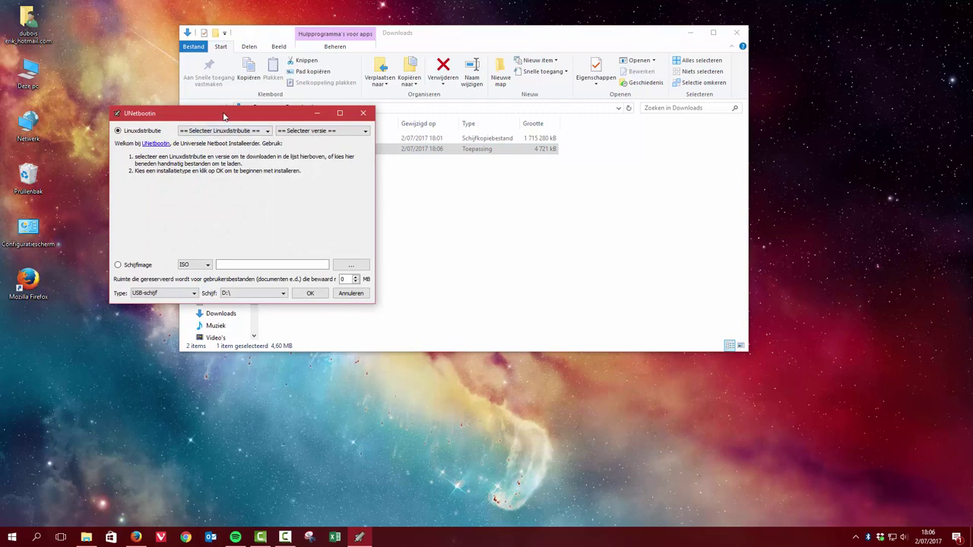
{"action": "left_click_drag", "start_coordinate": [224, 115], "coordinate": [434, 209]}
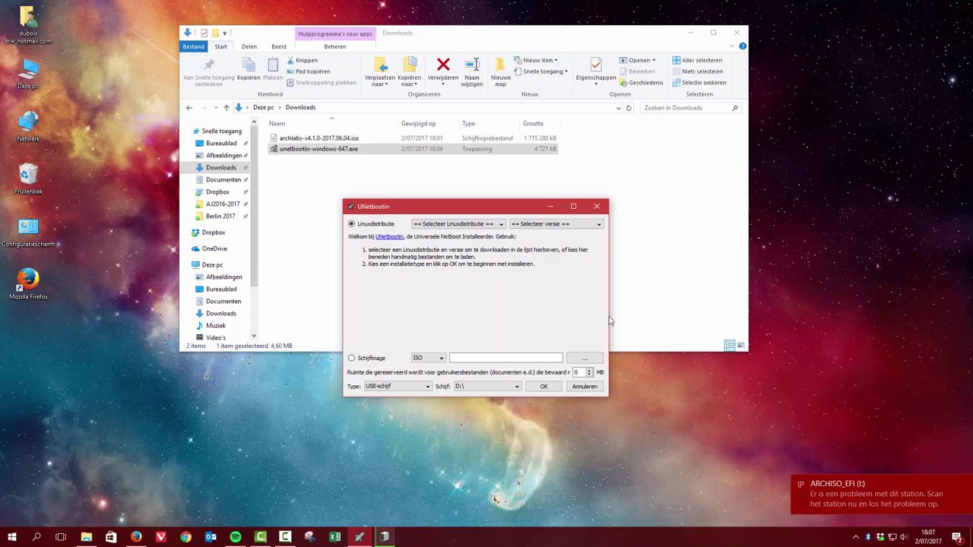
{"action": "left_click", "coordinate": [351, 358]}
{"action": "left_click", "coordinate": [417, 360]}
{"action": "left_click", "coordinate": [458, 357]}
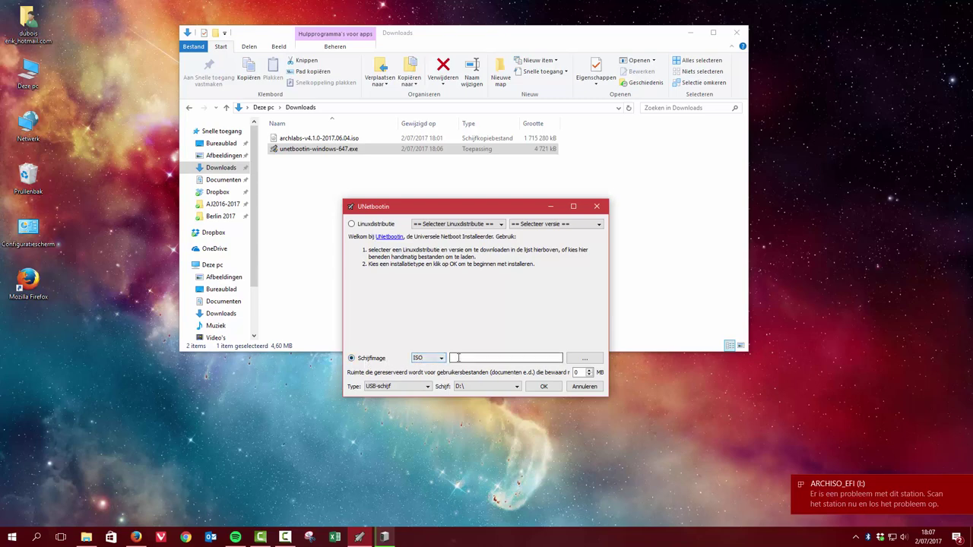
- Try to load archlabs-v4.1.0-2017.06.04.iso by dropping it from the Downloads folder into UNetbootin's image path
{"action": "left_click", "coordinate": [579, 361]}
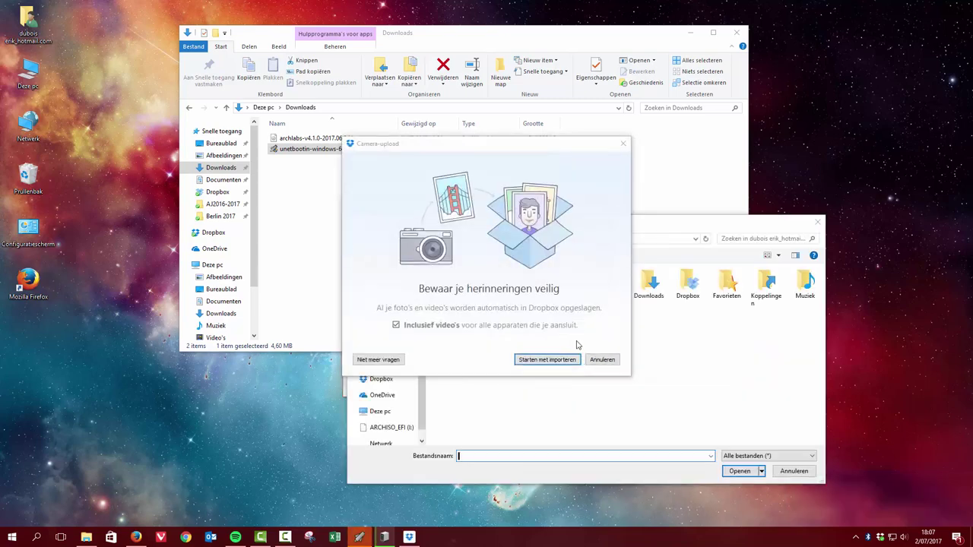
{"action": "key", "text": "Escape"}
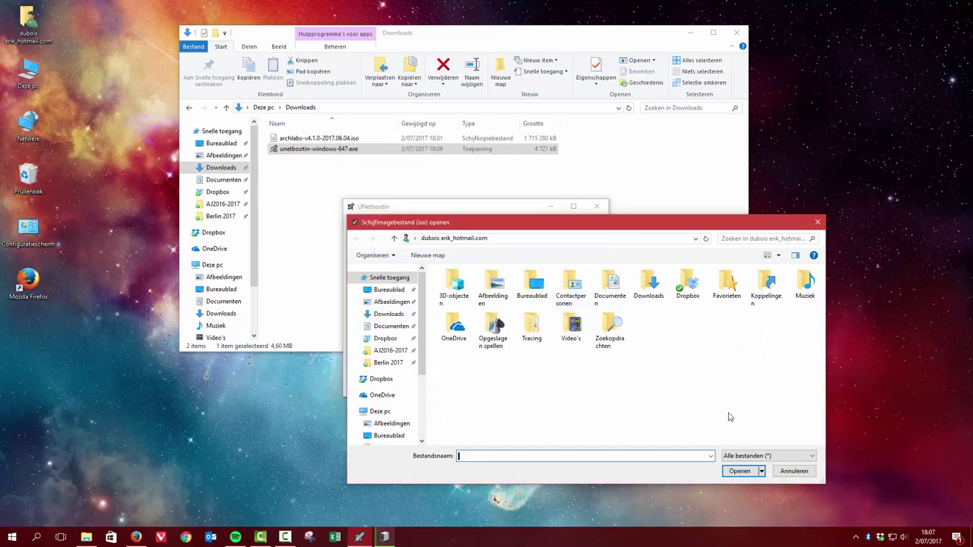
{"action": "left_click", "coordinate": [794, 471]}
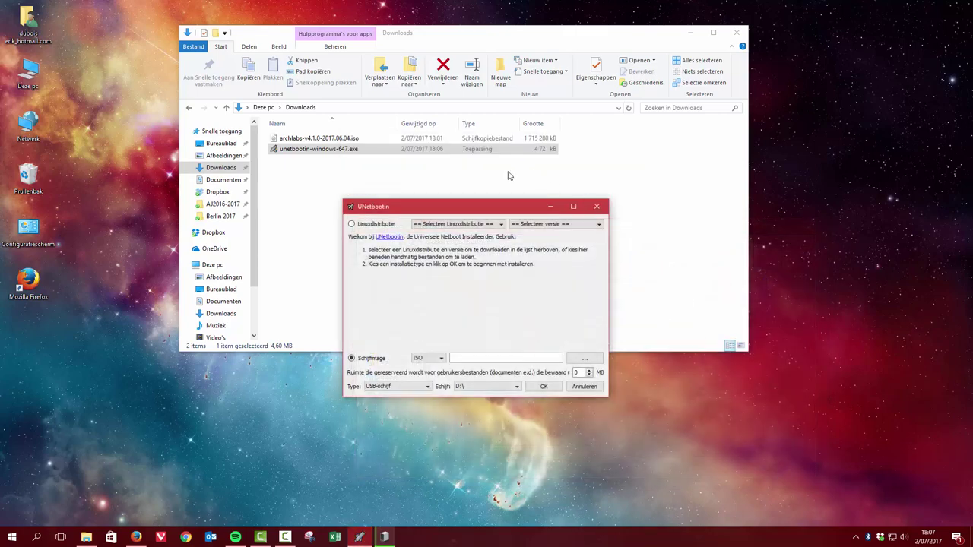
{"action": "left_click_drag", "start_coordinate": [408, 213], "coordinate": [403, 366]}
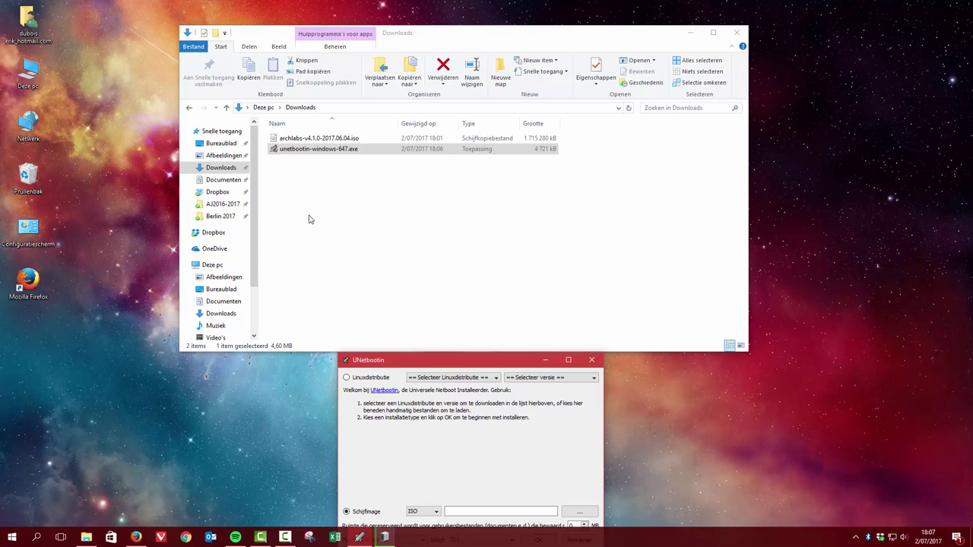
{"action": "left_click_drag", "start_coordinate": [318, 140], "coordinate": [478, 506]}
{"action": "left_click_drag", "start_coordinate": [467, 362], "coordinate": [405, 214]}
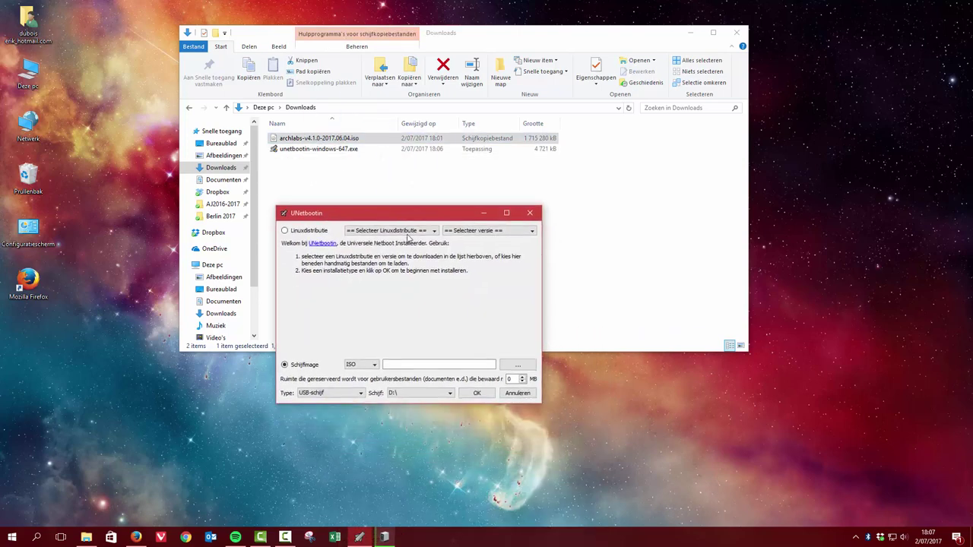
- Browse to the Downloads folder and load archlabs-v4.1.0-2017.06.04.iso as the disk image
{"action": "left_click", "coordinate": [516, 366]}
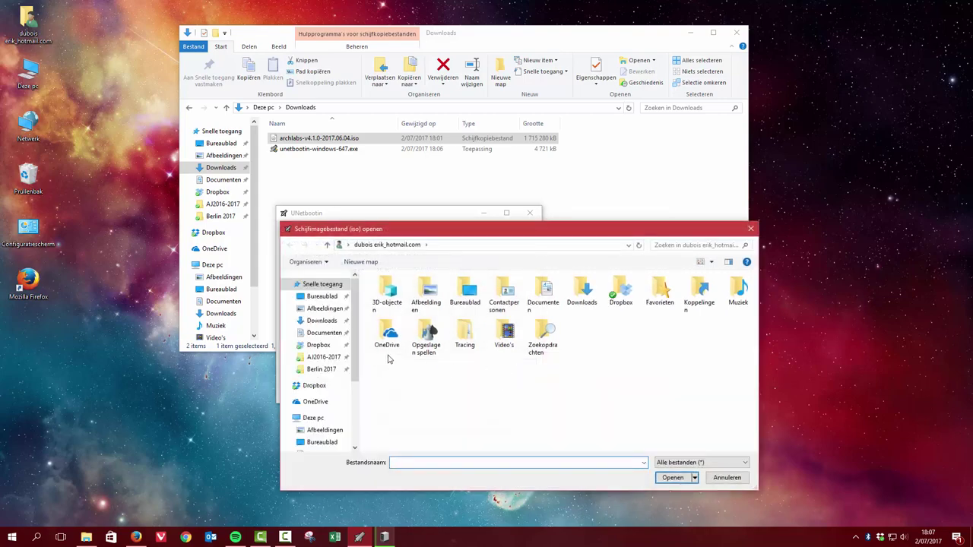
{"action": "left_click", "coordinate": [321, 321]}
{"action": "left_click", "coordinate": [402, 291]}
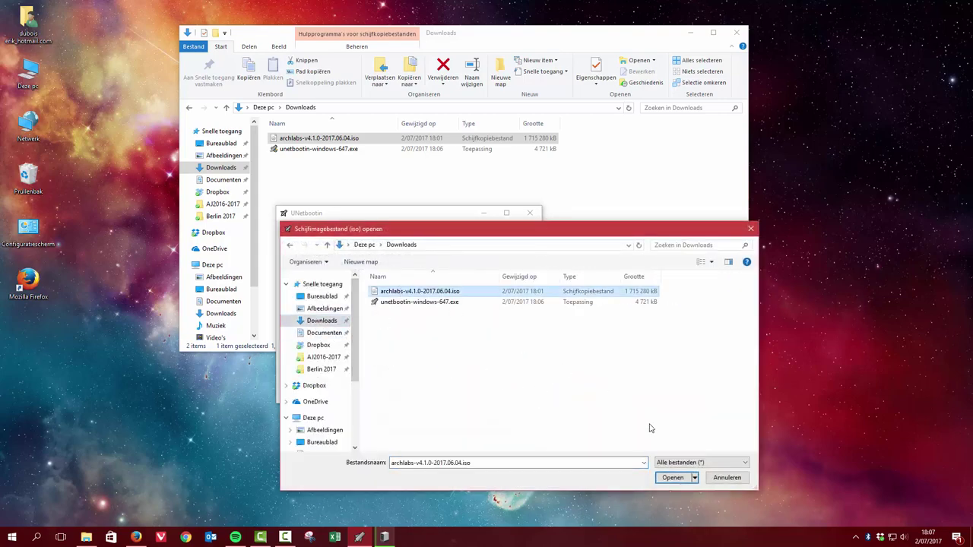
{"action": "left_click", "coordinate": [672, 477]}
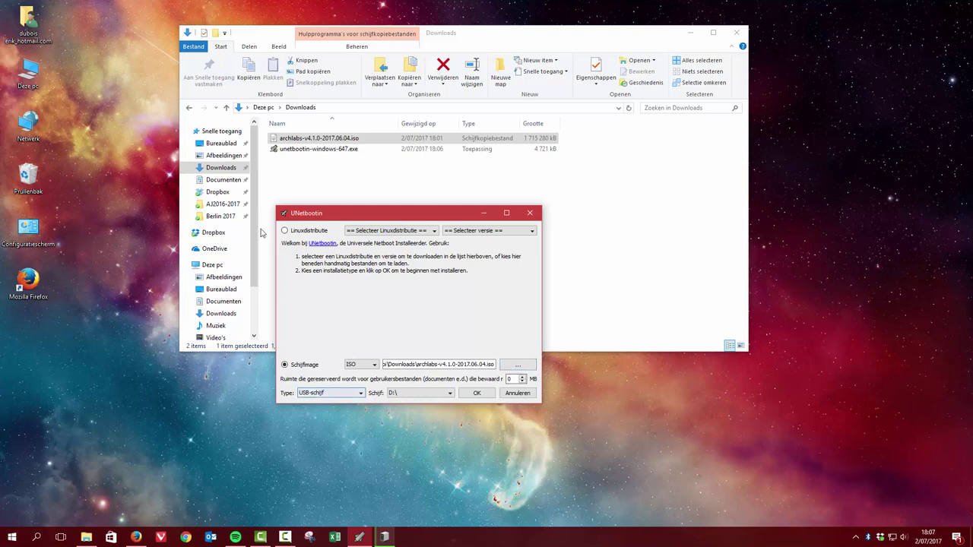
- Check the USB stick's drive letter in File Explorer and look for it among UNetbootin's target drives
{"action": "left_click", "coordinate": [222, 266]}
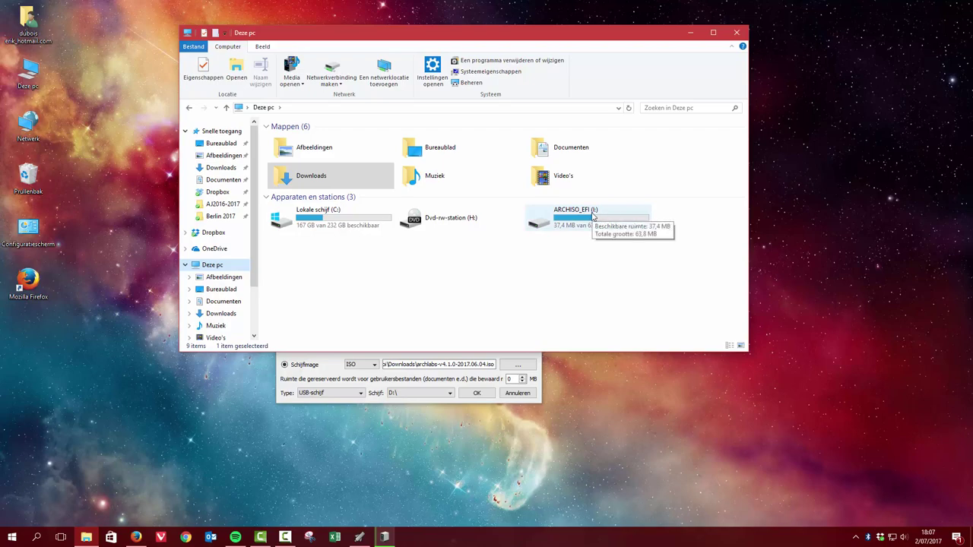
{"action": "left_click", "coordinate": [733, 36]}
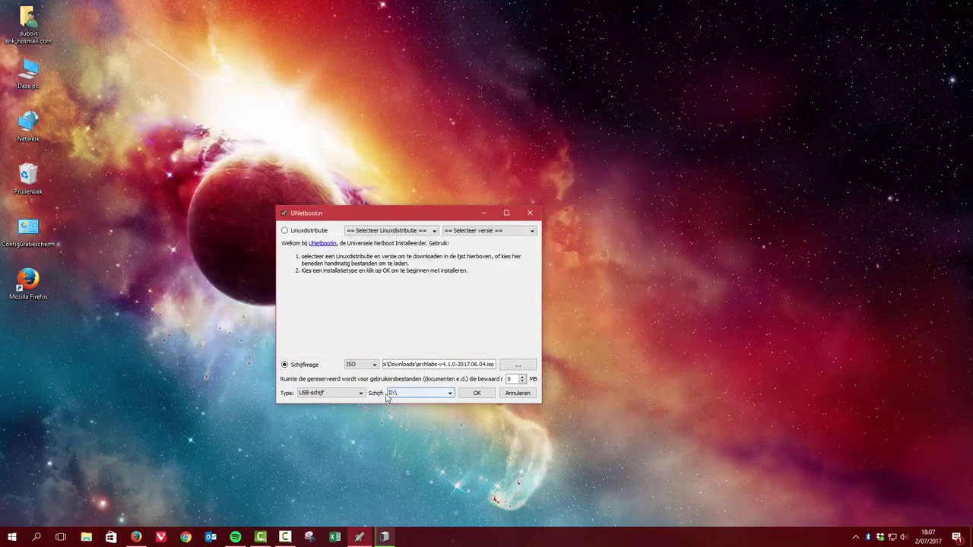
{"action": "left_click", "coordinate": [388, 394]}
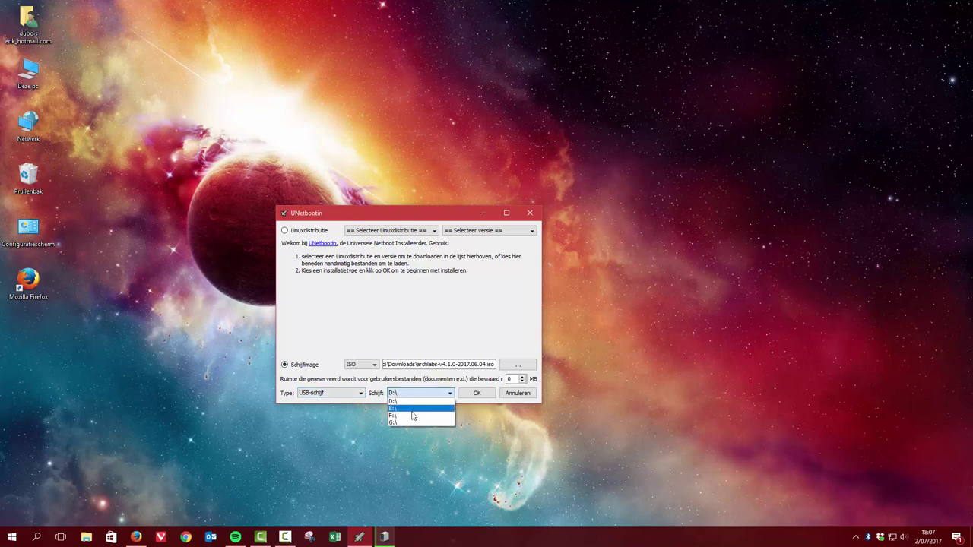
{"action": "left_click", "coordinate": [503, 430]}
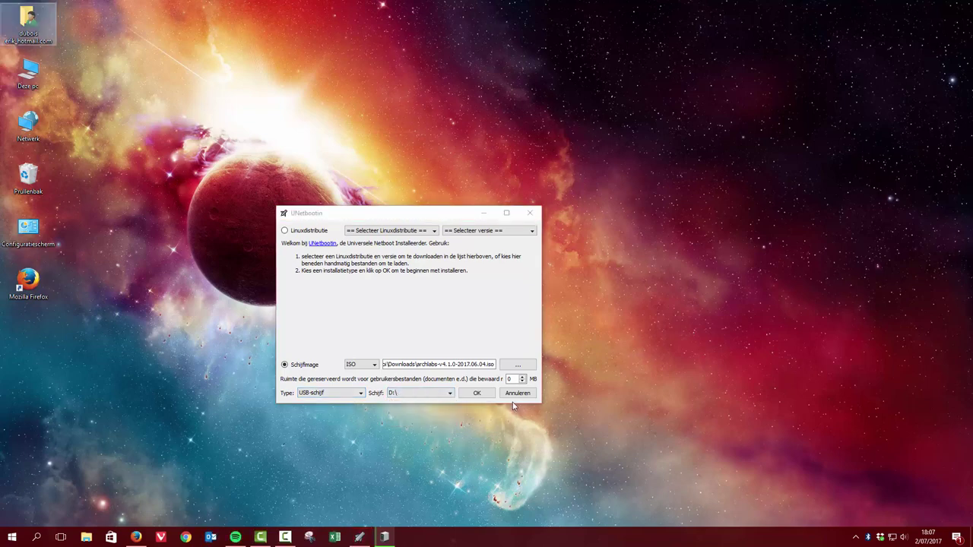
- Cancel UNetbootin, check the device installation progress and close its window
{"action": "left_click", "coordinate": [517, 393]}
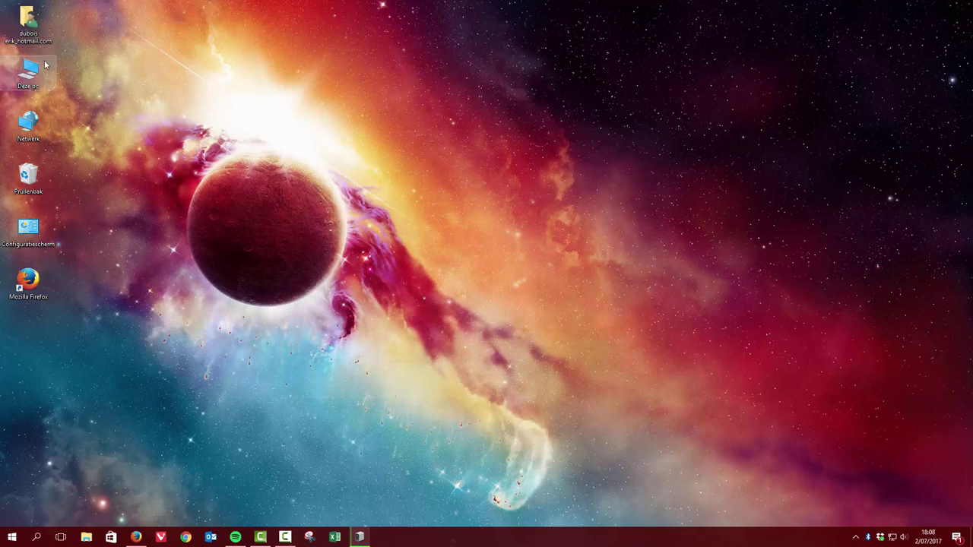
{"action": "left_click", "coordinate": [360, 537]}
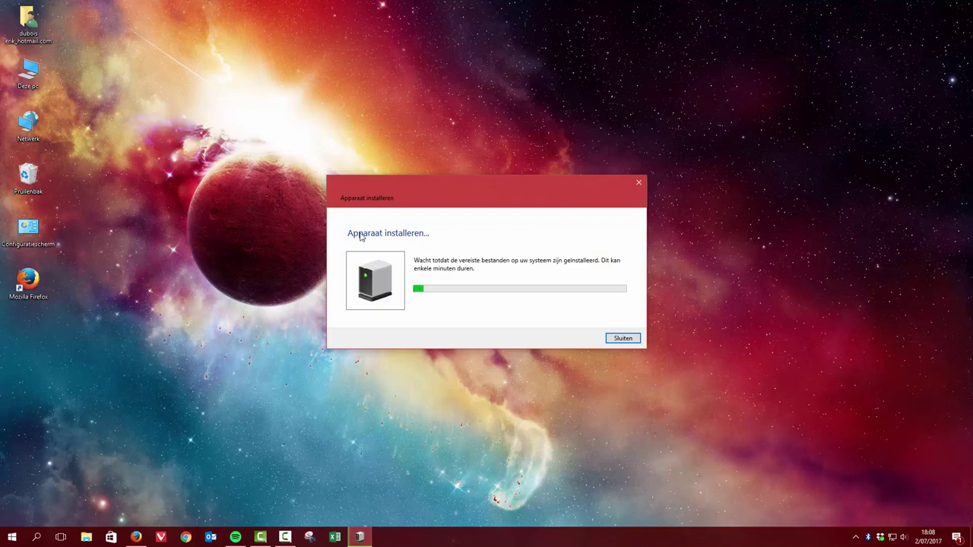
{"action": "left_click", "coordinate": [623, 338]}
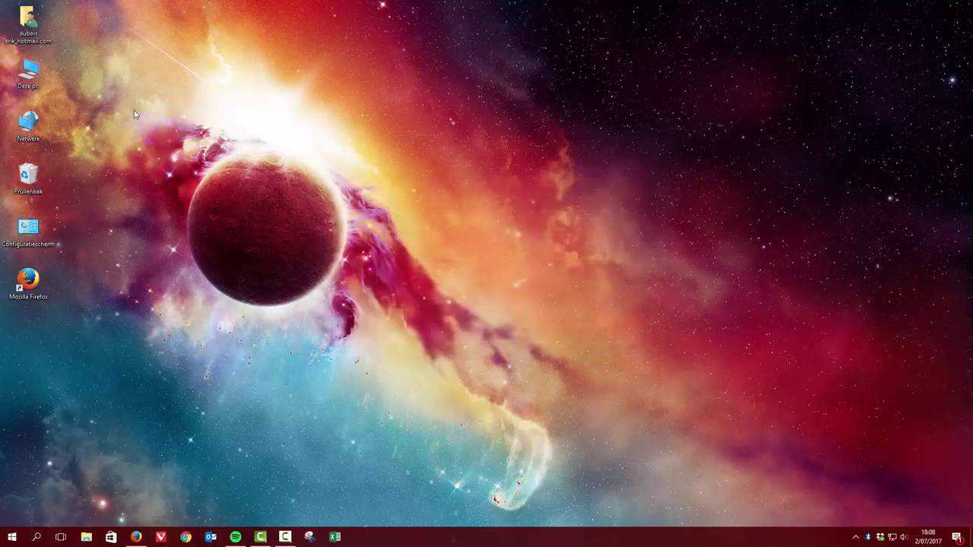
- Launch unetbootin-windows-647.exe from the Downloads folder and set the target drive to I:\
{"action": "double_click", "coordinate": [29, 21]}
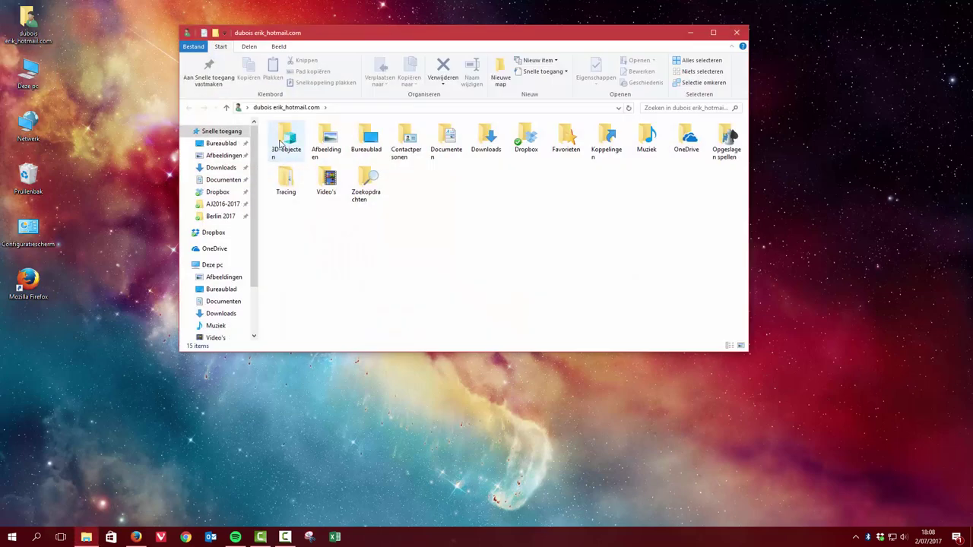
{"action": "left_click", "coordinate": [224, 169]}
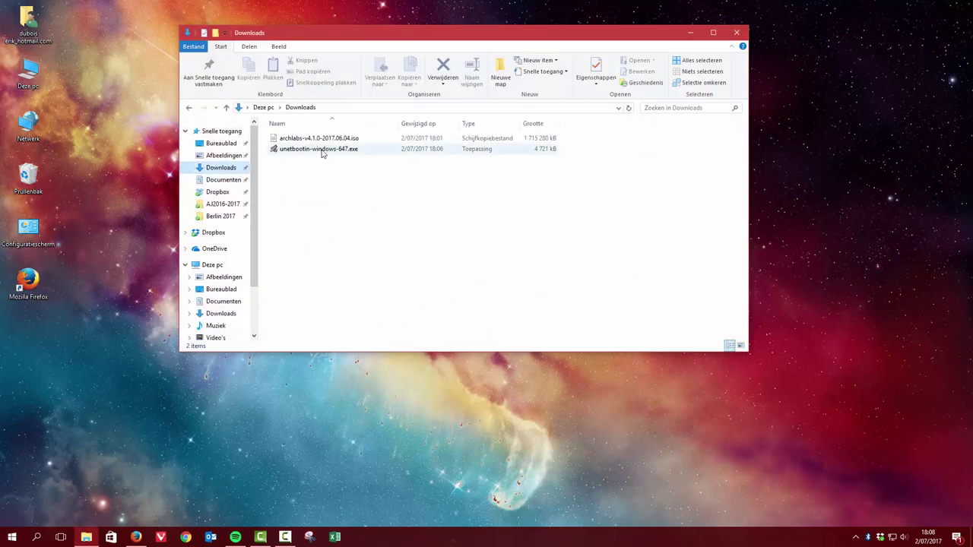
{"action": "double_click", "coordinate": [323, 151]}
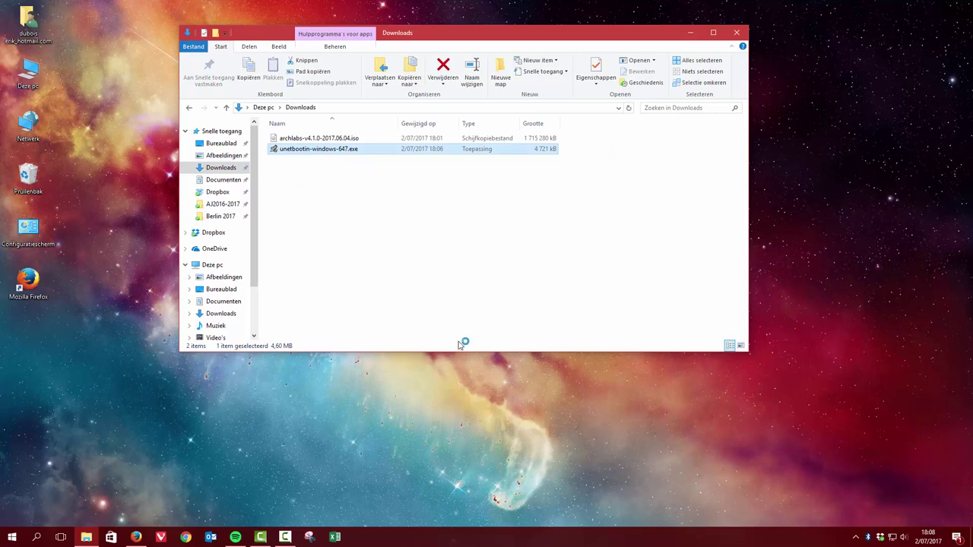
{"action": "left_click", "coordinate": [211, 228]}
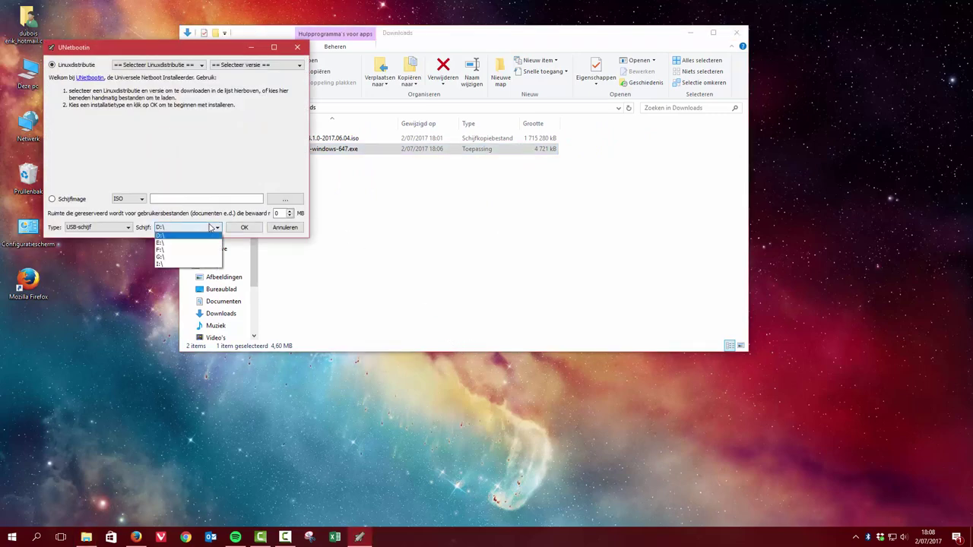
{"action": "left_click", "coordinate": [186, 263]}
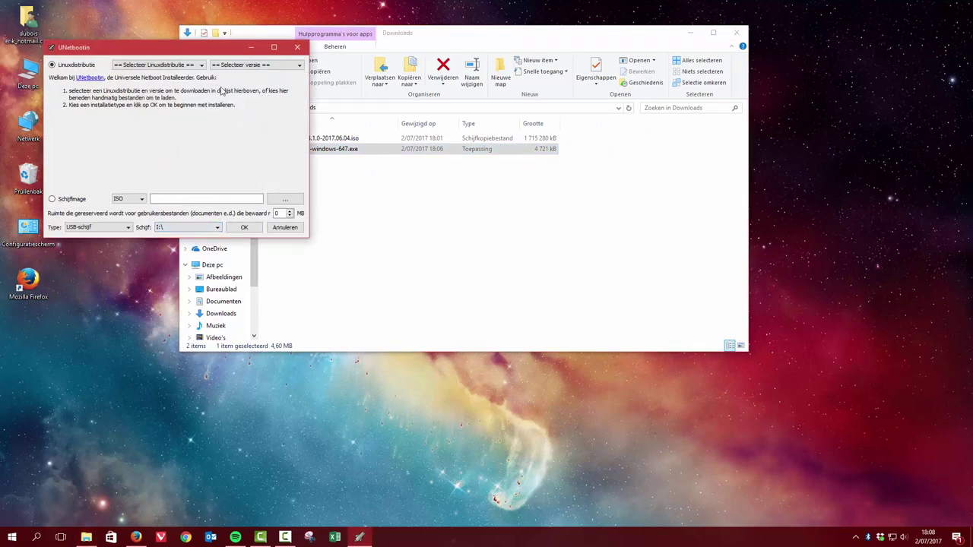
{"action": "left_click_drag", "start_coordinate": [213, 48], "coordinate": [501, 314]}
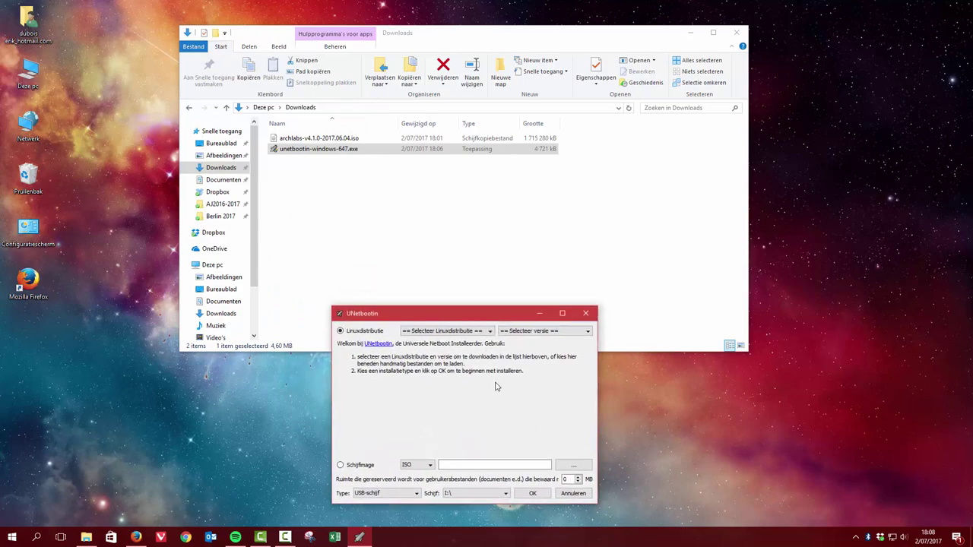
- Select archlabs-v4.1.0-2017.06.04.iso from the Downloads folder as UNetbootin's disk image
{"action": "left_click", "coordinate": [572, 463]}
{"action": "left_click", "coordinate": [508, 324]}
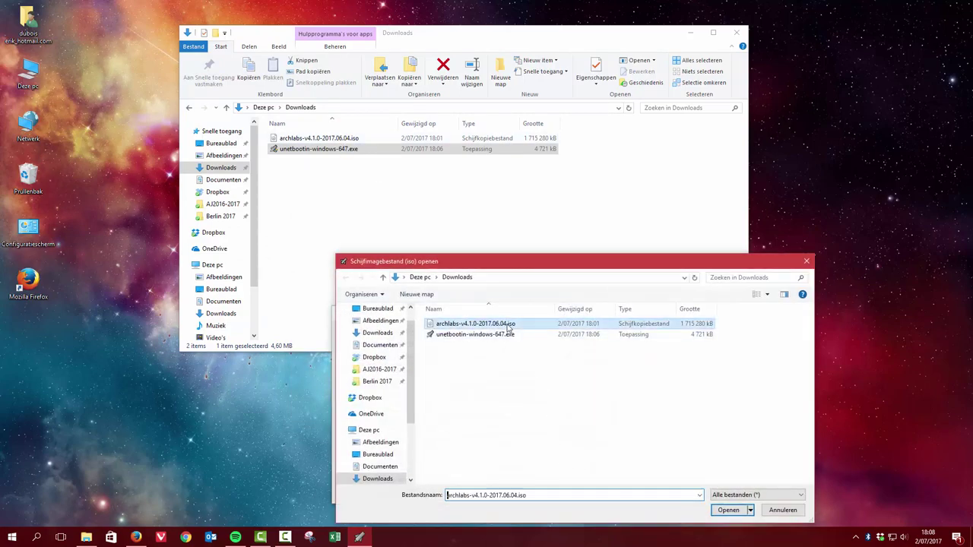
{"action": "left_click", "coordinate": [728, 510]}
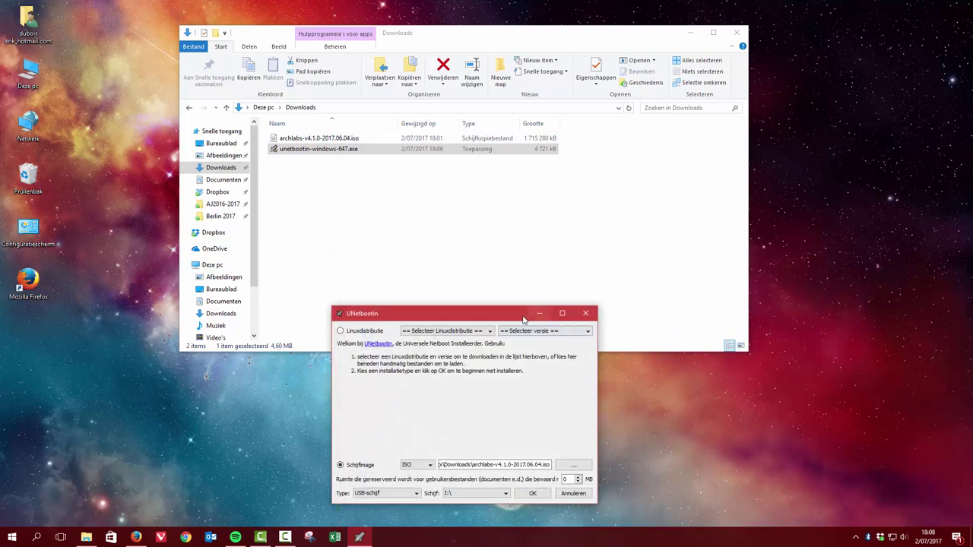
{"action": "left_click_drag", "start_coordinate": [523, 319], "coordinate": [491, 188]}
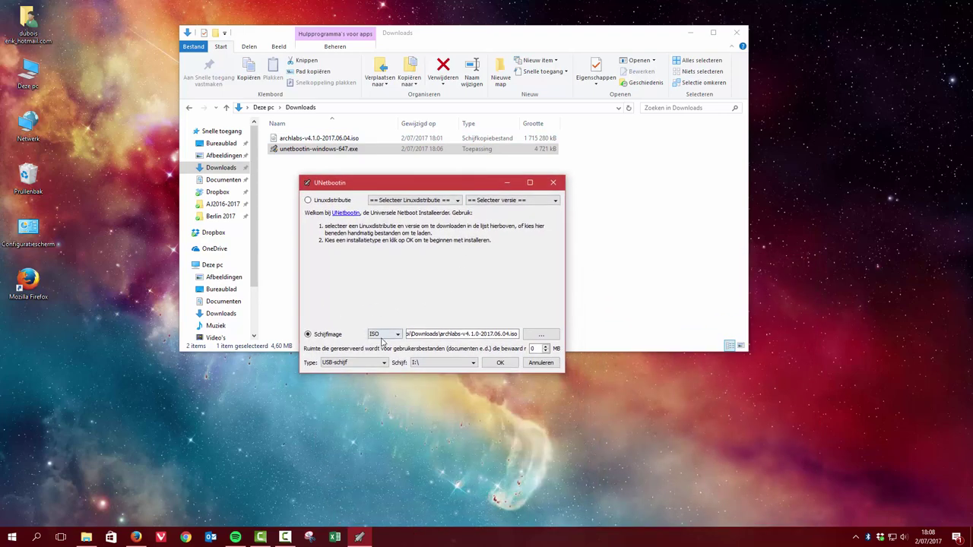
- Start creating the live USB with type USB-schijf on drive I:\, overwriting all files that already exist there
{"action": "left_click", "coordinate": [359, 364]}
{"action": "left_click", "coordinate": [359, 366]}
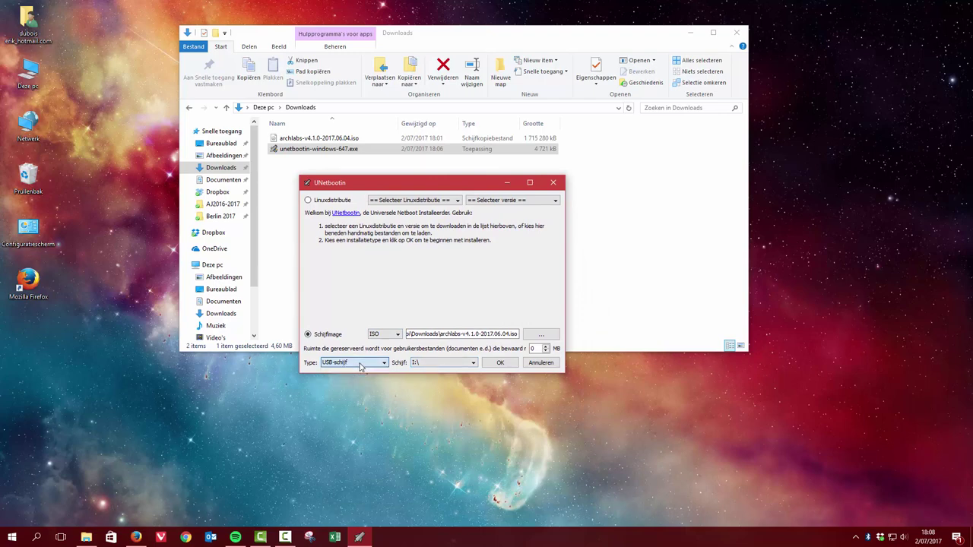
{"action": "left_click", "coordinate": [445, 368]}
{"action": "left_click", "coordinate": [445, 368]}
{"action": "left_click", "coordinate": [498, 364]}
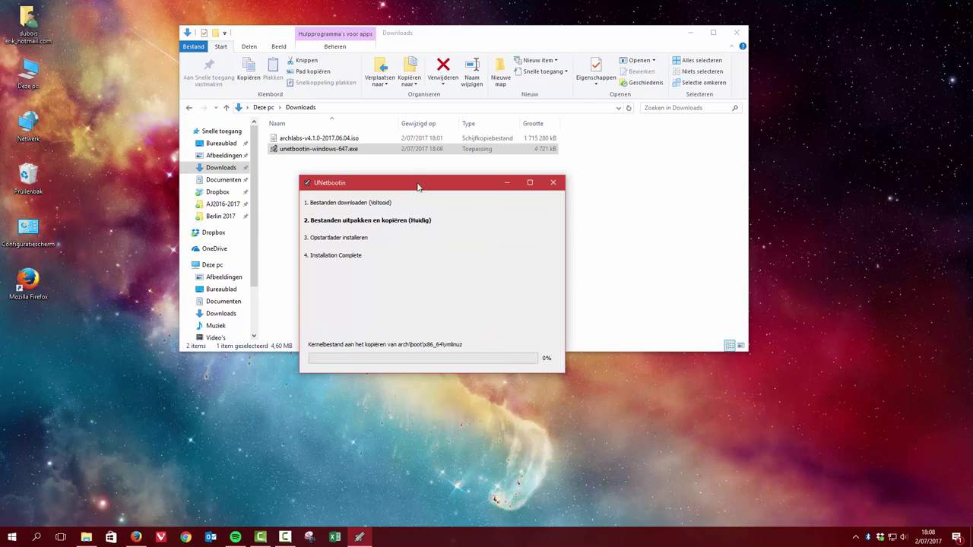
{"action": "left_click_drag", "start_coordinate": [417, 186], "coordinate": [519, 178]}
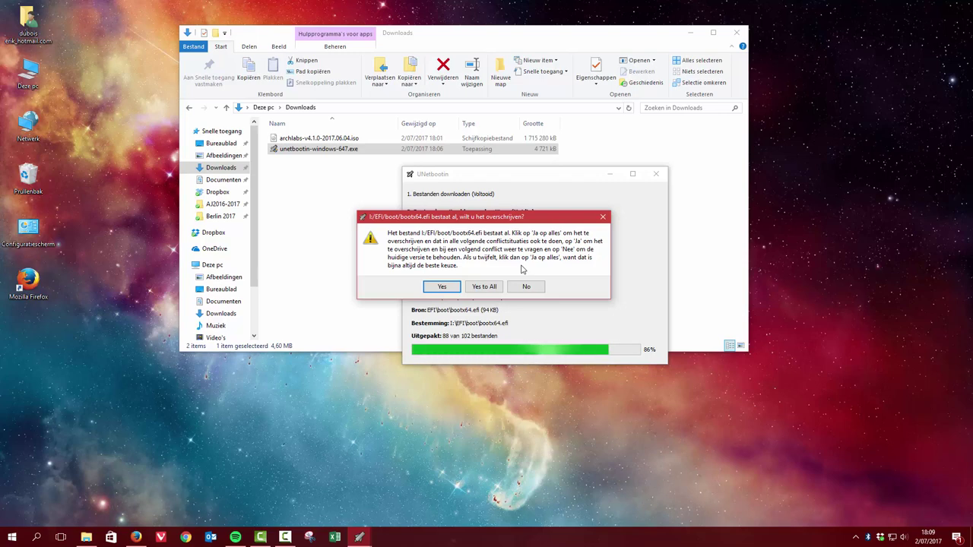
{"action": "left_click", "coordinate": [483, 286]}
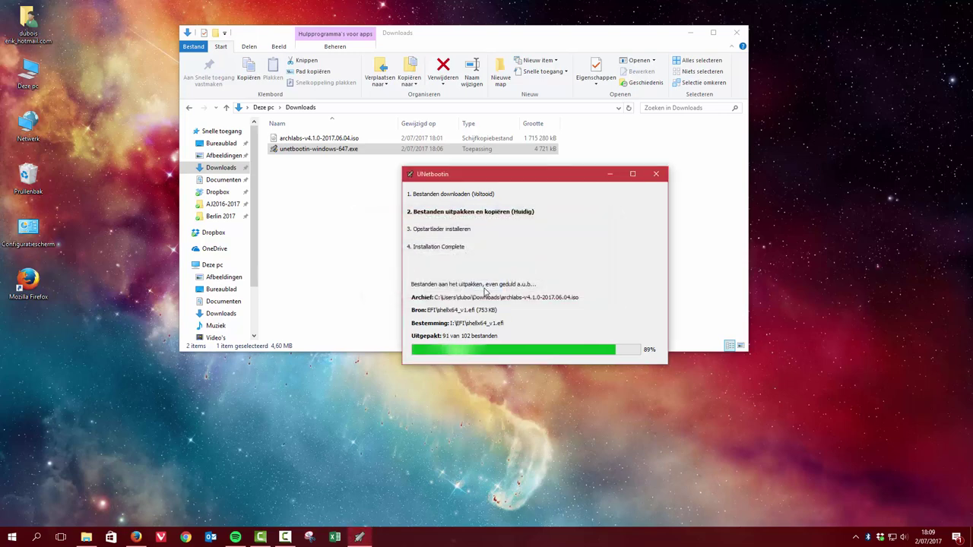